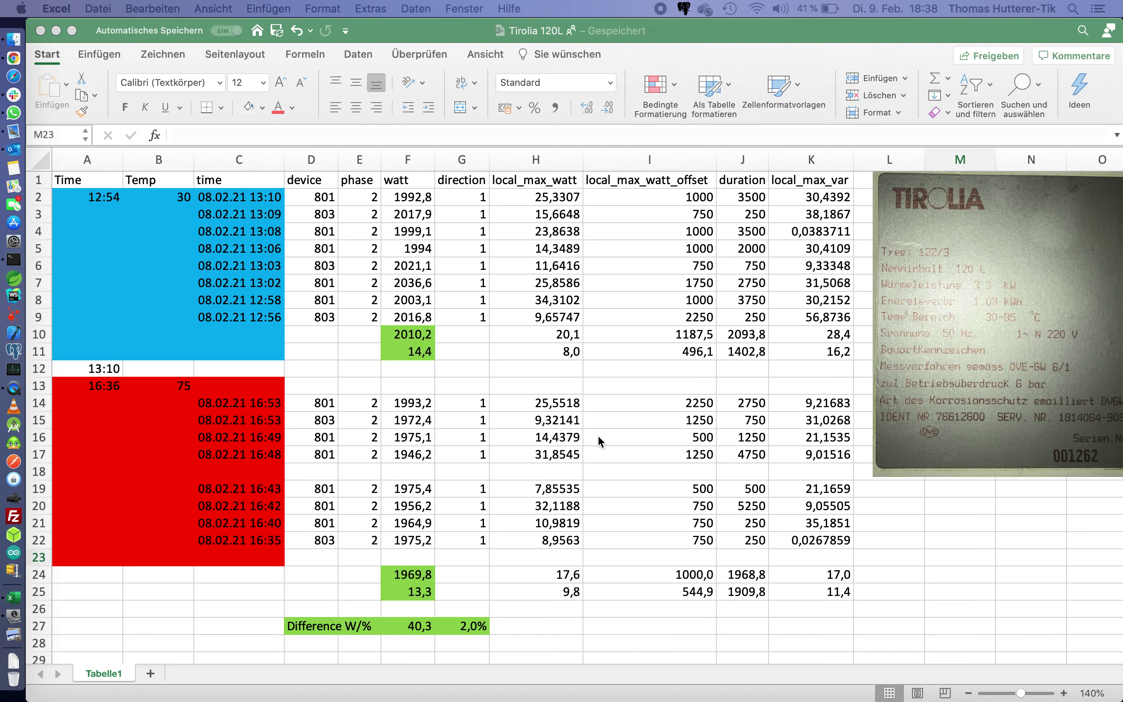
# Examine the Tirolia 120L watt readings, the local_max_watt, offset and duration columns, and the average watt formulas for the cold and hot series.
pyautogui.click(710, 25)
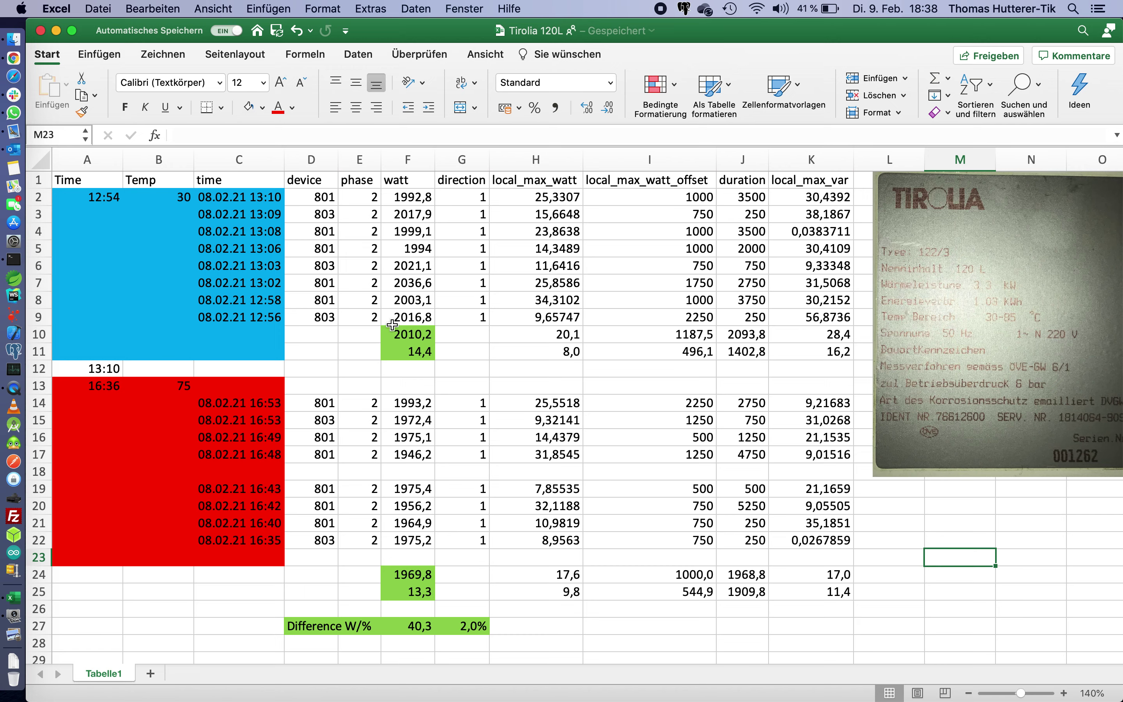
pyautogui.click(405, 317)
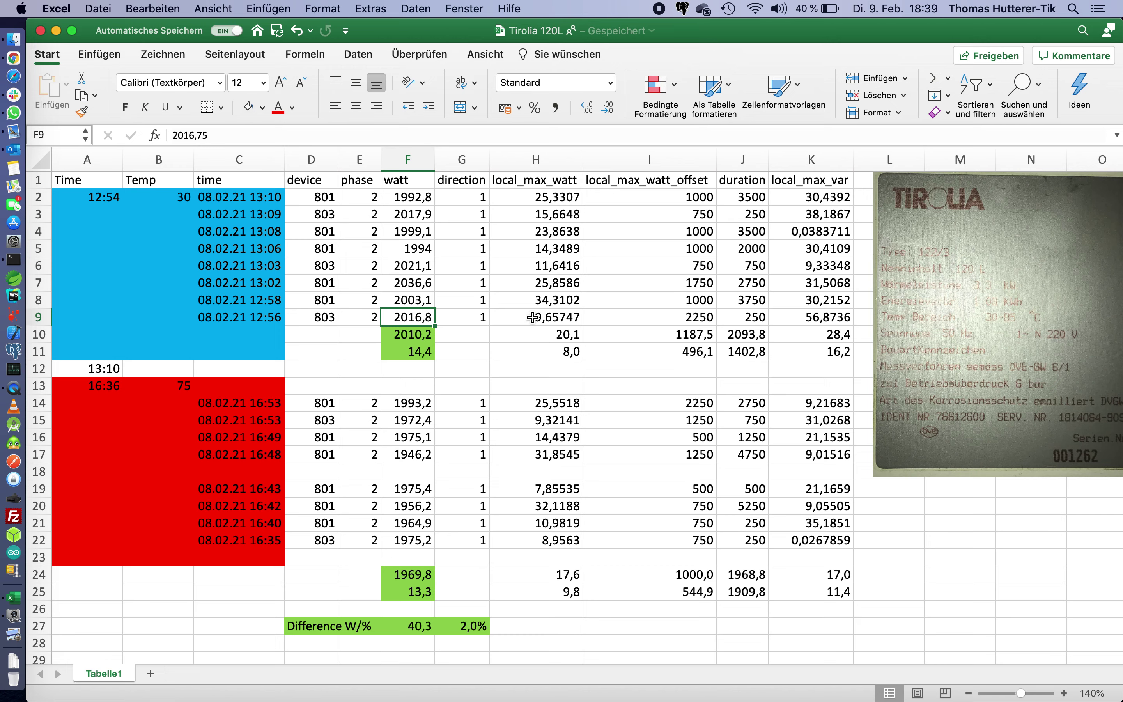
pyautogui.click(505, 179)
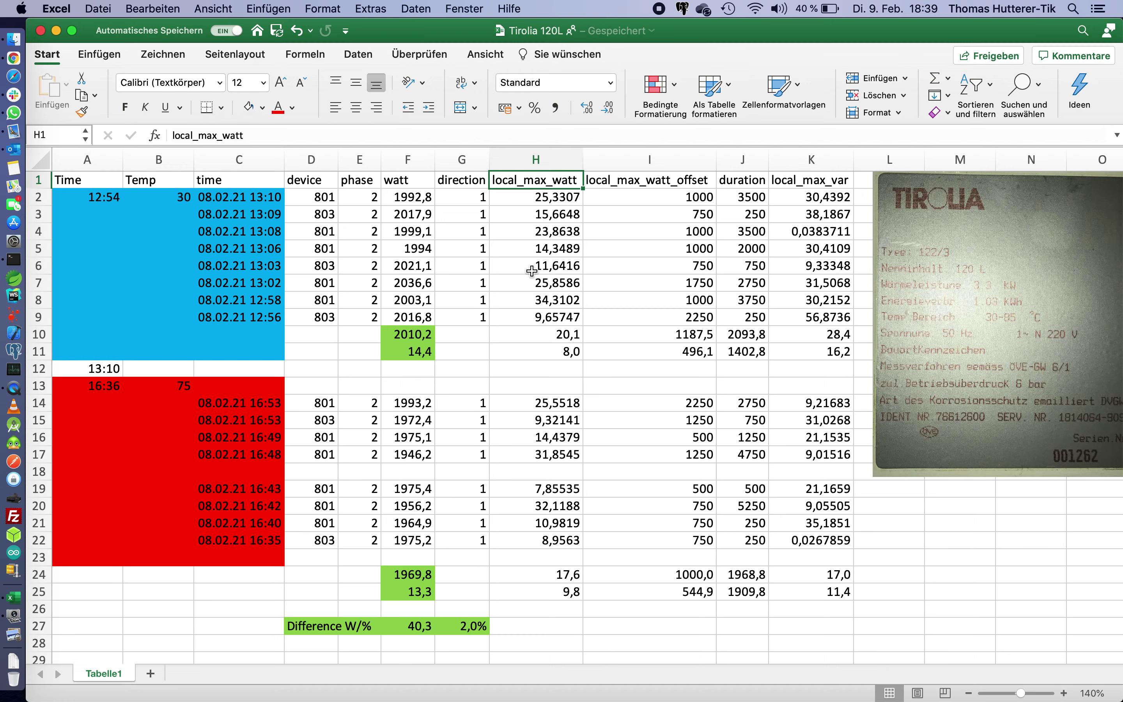
pyautogui.click(651, 181)
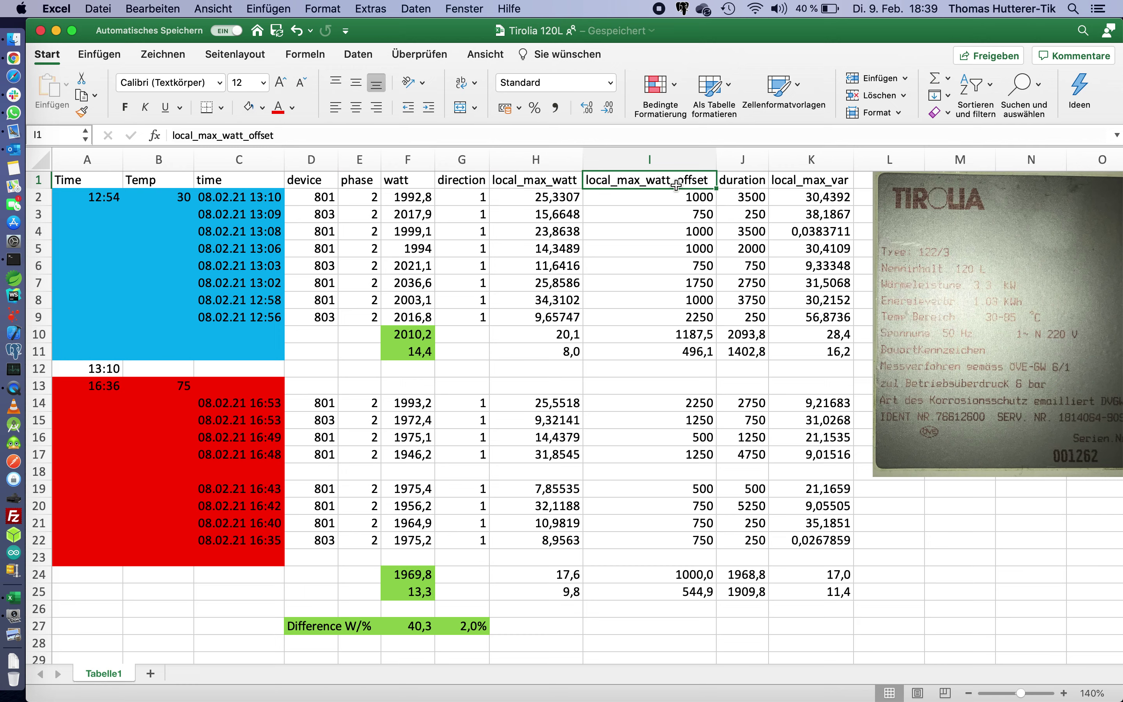
pyautogui.click(740, 178)
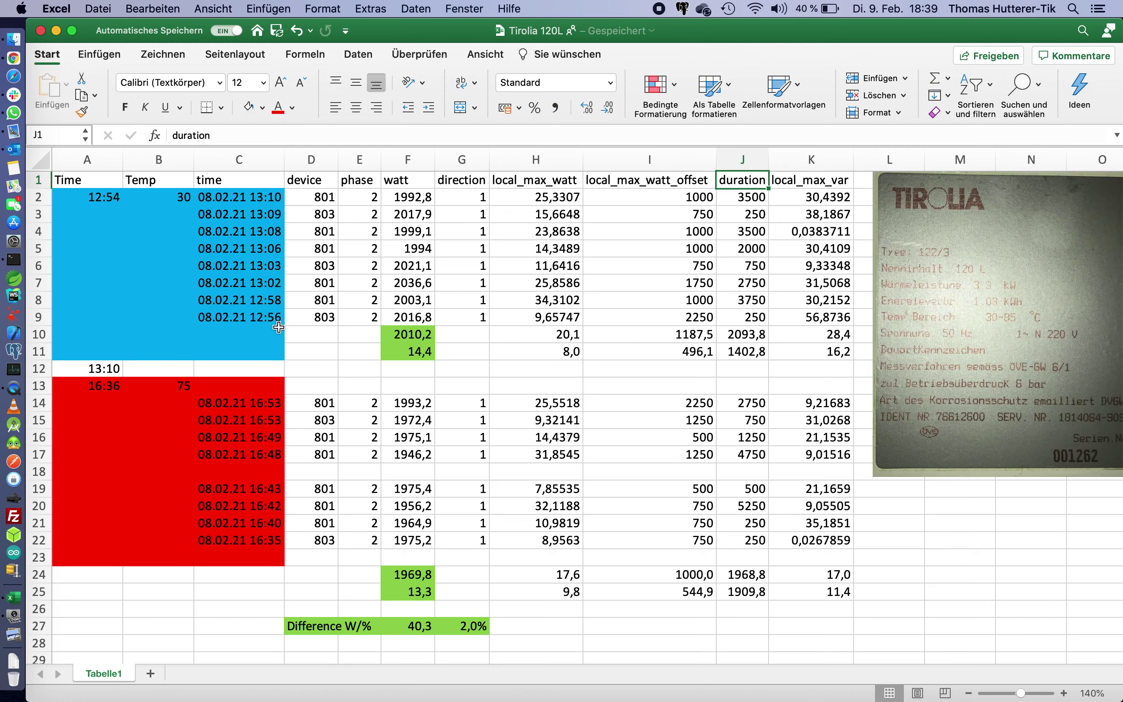
pyautogui.click(395, 337)
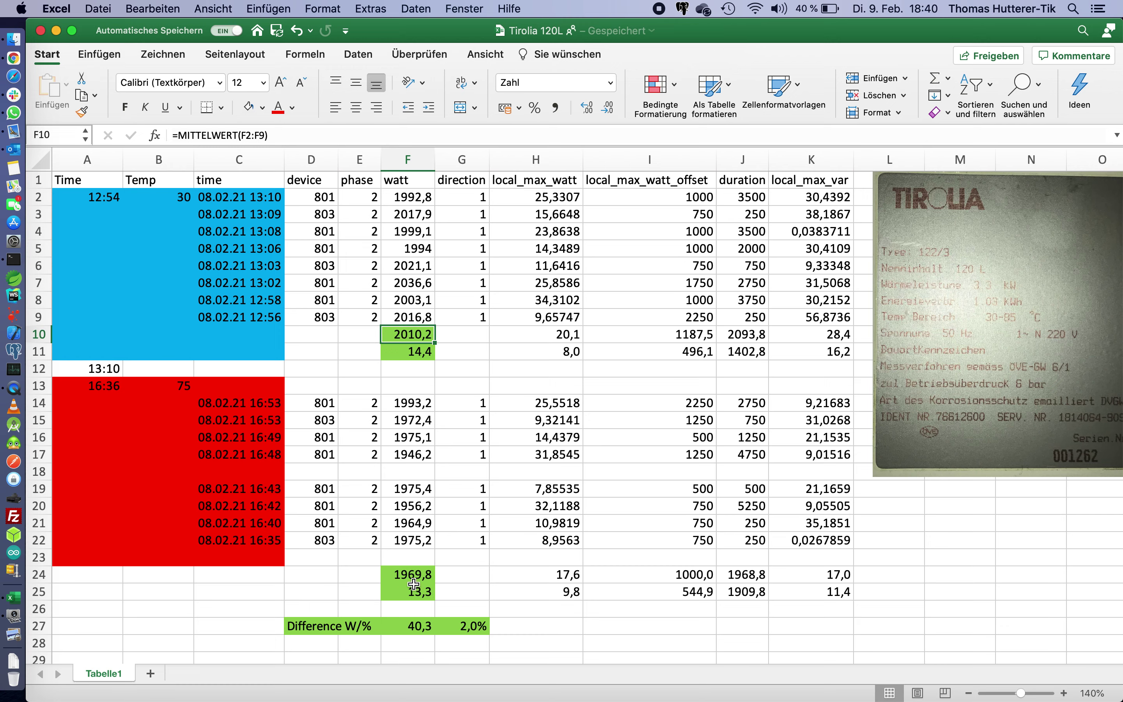
pyautogui.click(393, 576)
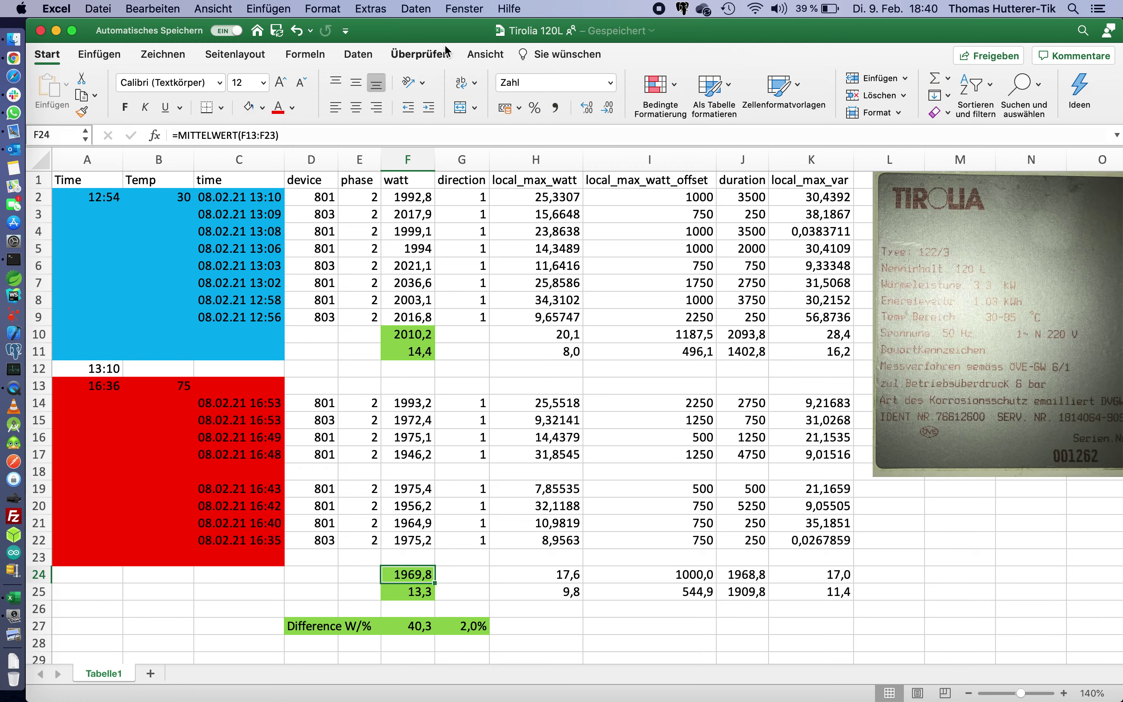
# Switch to the AEG Kleinspeicher workbook and examine the average watts at 20, 60 and 80 degrees and the difference formula.
pyautogui.click(462, 10)
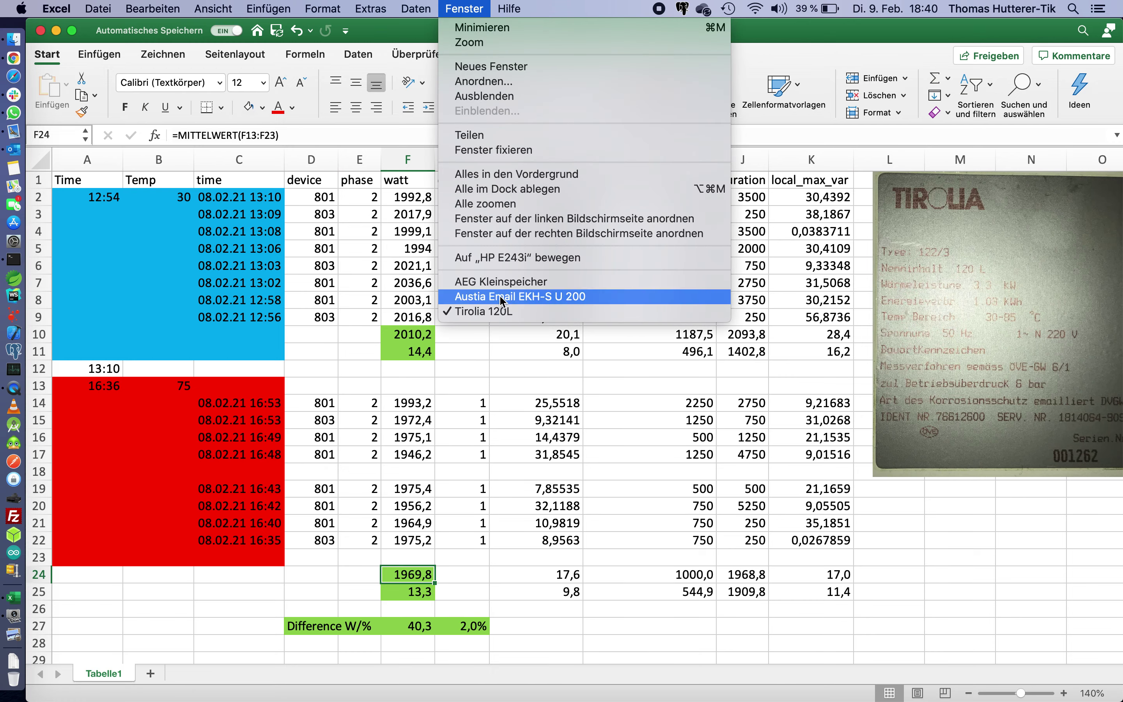
pyautogui.click(495, 282)
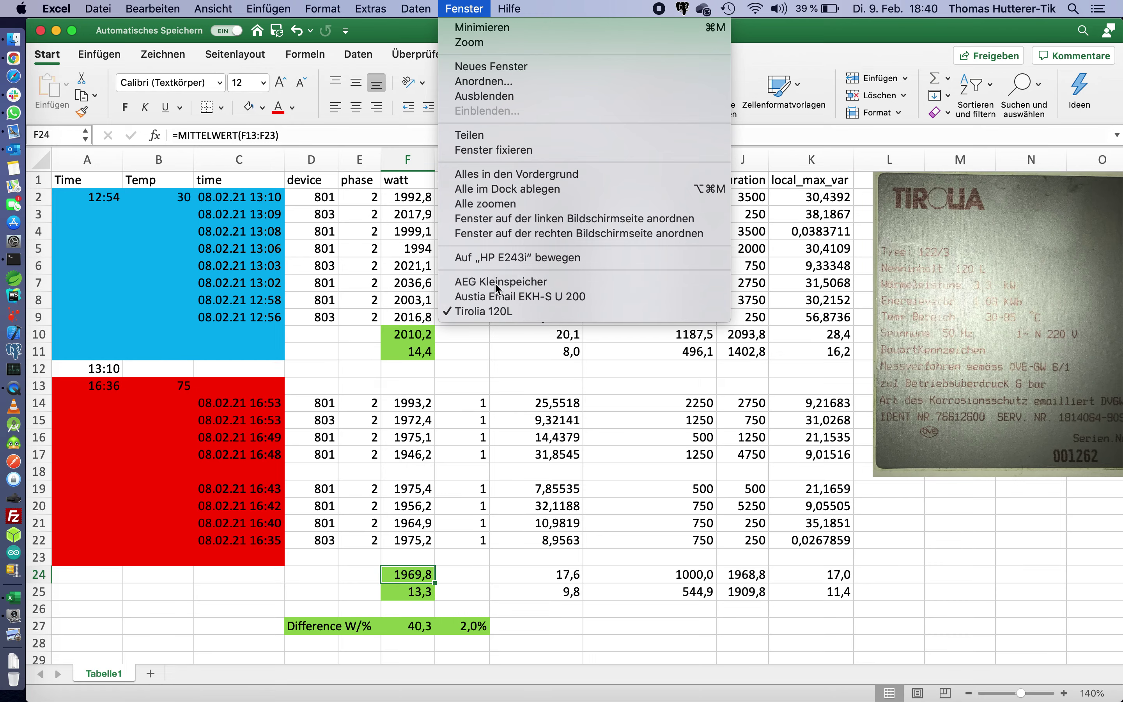
pyautogui.scroll(5, 481, 329)
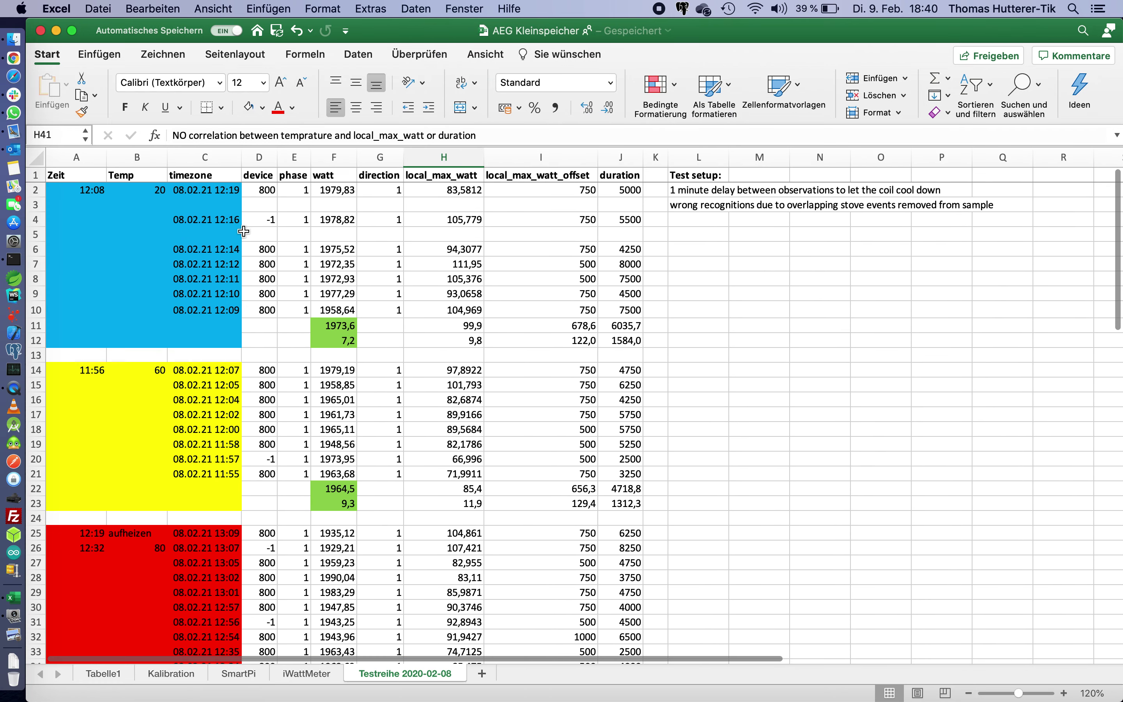
pyautogui.click(144, 193)
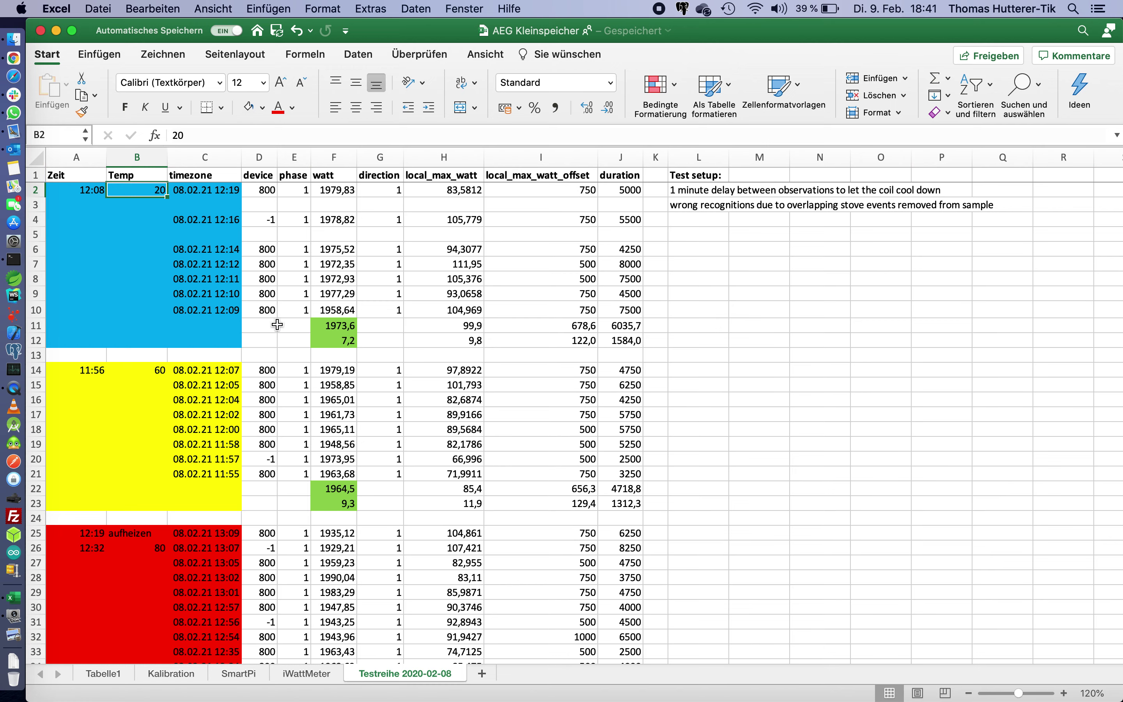
pyautogui.click(326, 332)
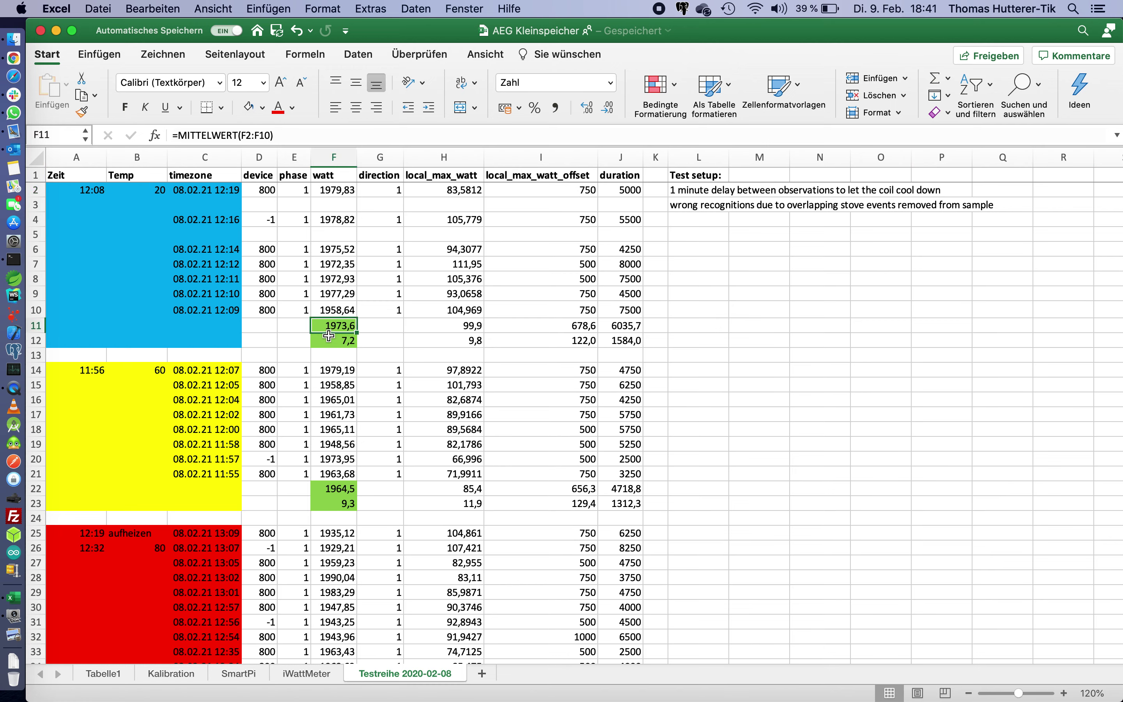
pyautogui.scroll(-5, 324, 339)
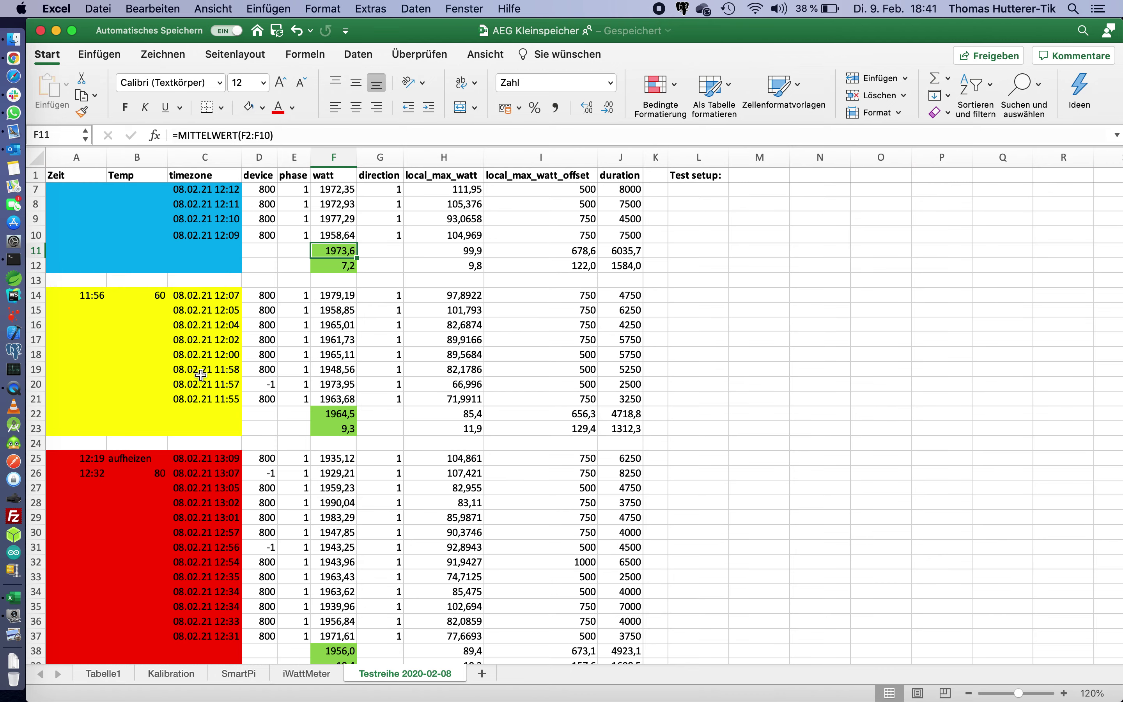
pyautogui.click(325, 420)
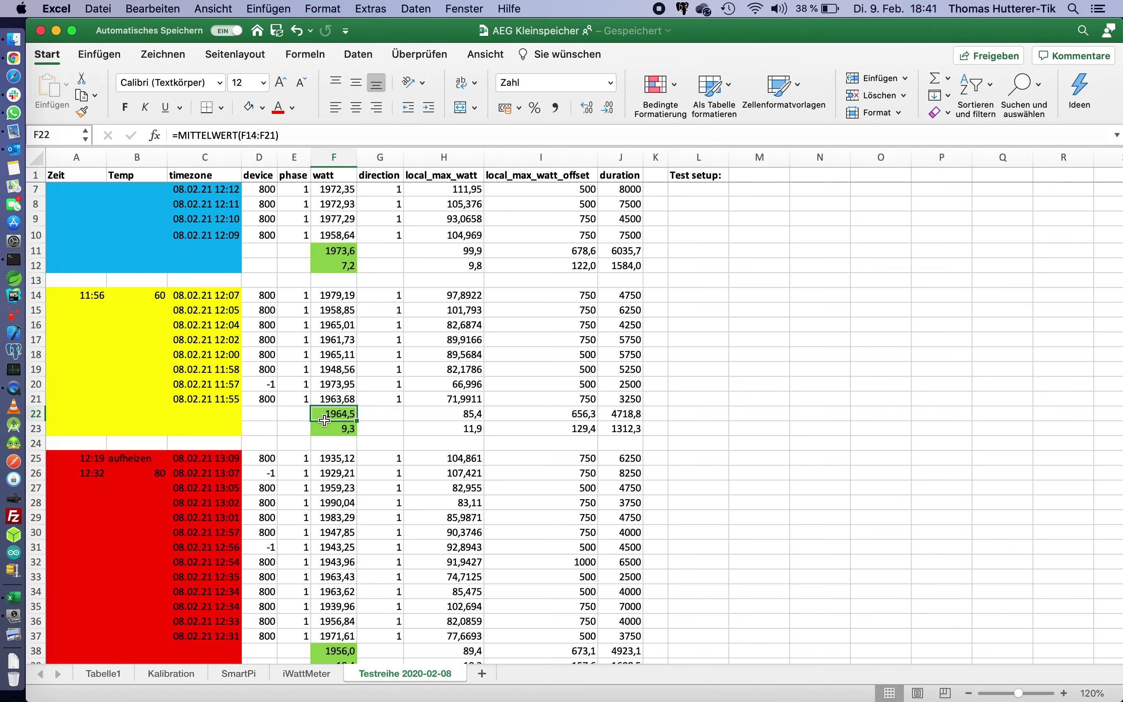
pyautogui.scroll(-5, 324, 421)
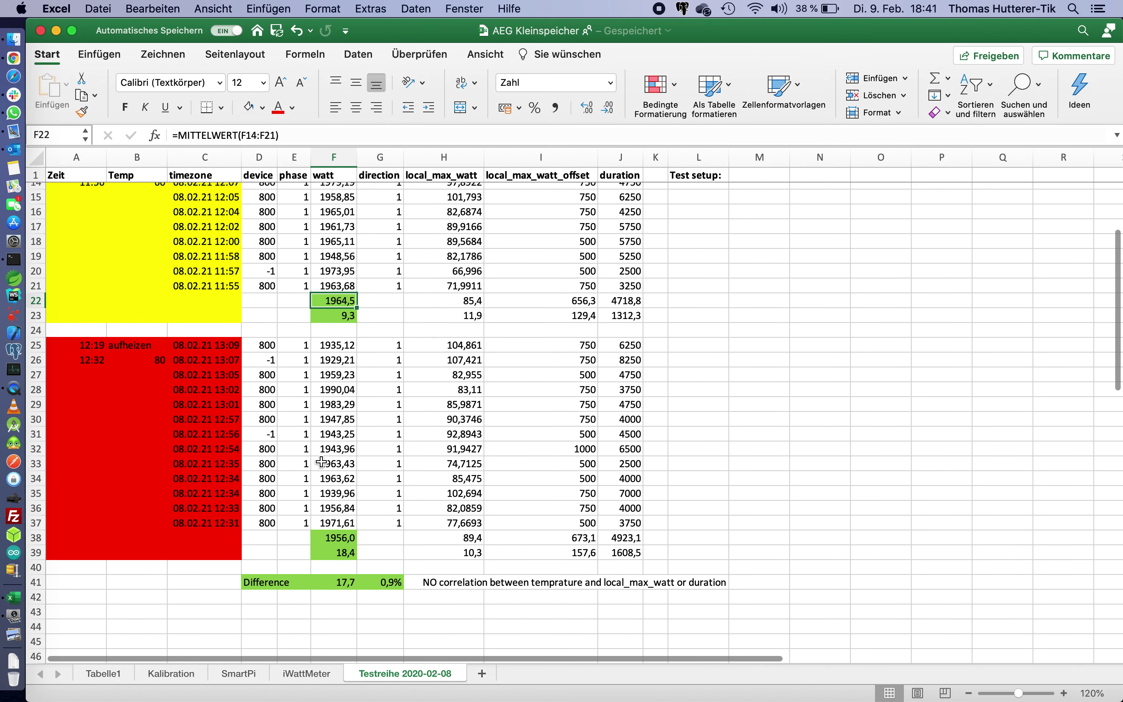
pyautogui.click(144, 362)
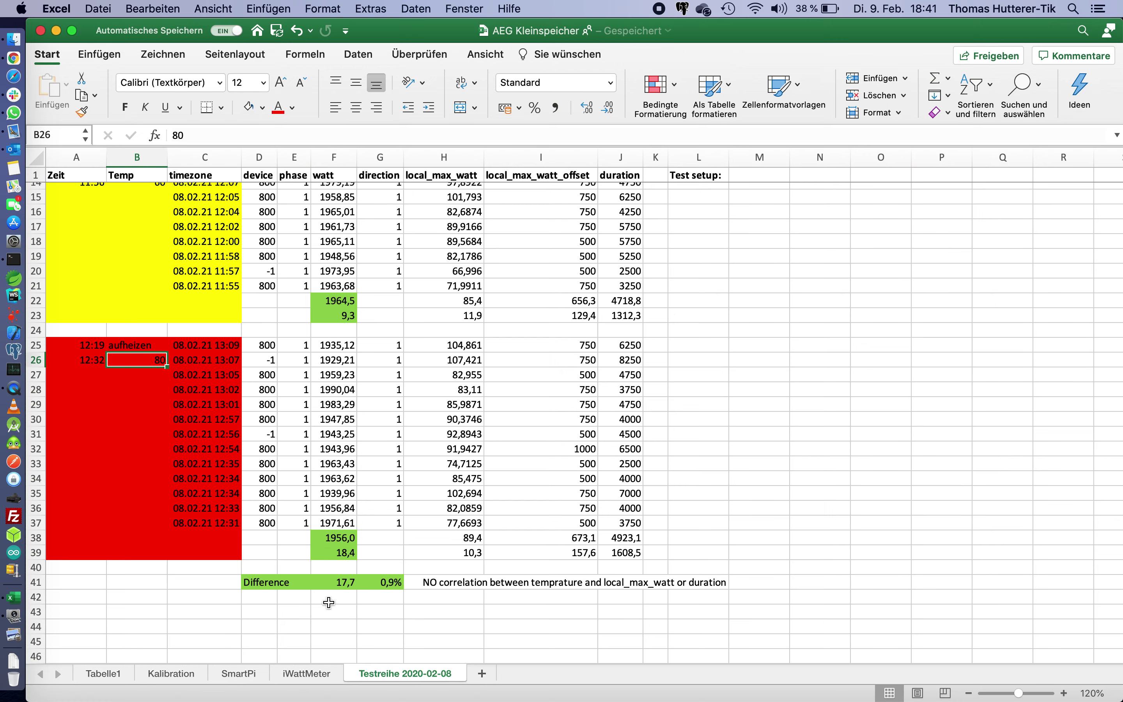
pyautogui.click(329, 584)
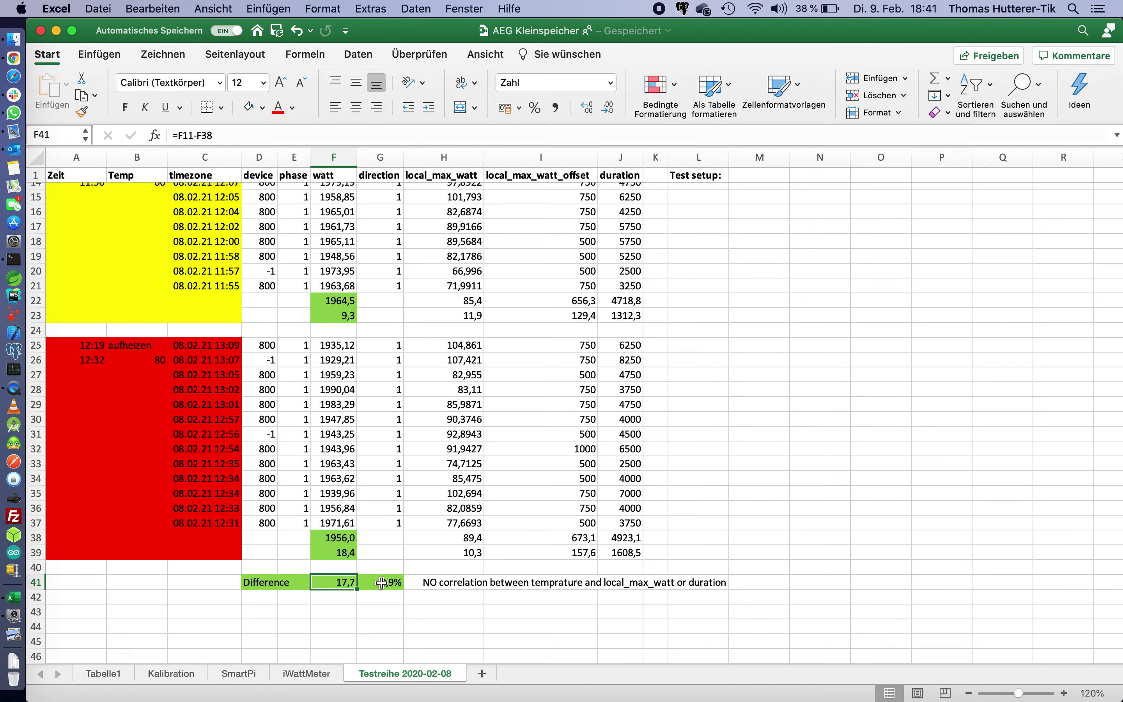
# Compare the local_max_watt, local_max_watt_offset and duration columns across the three temperature blocks of the AEG test series.
pyautogui.scroll(10, 381, 583)
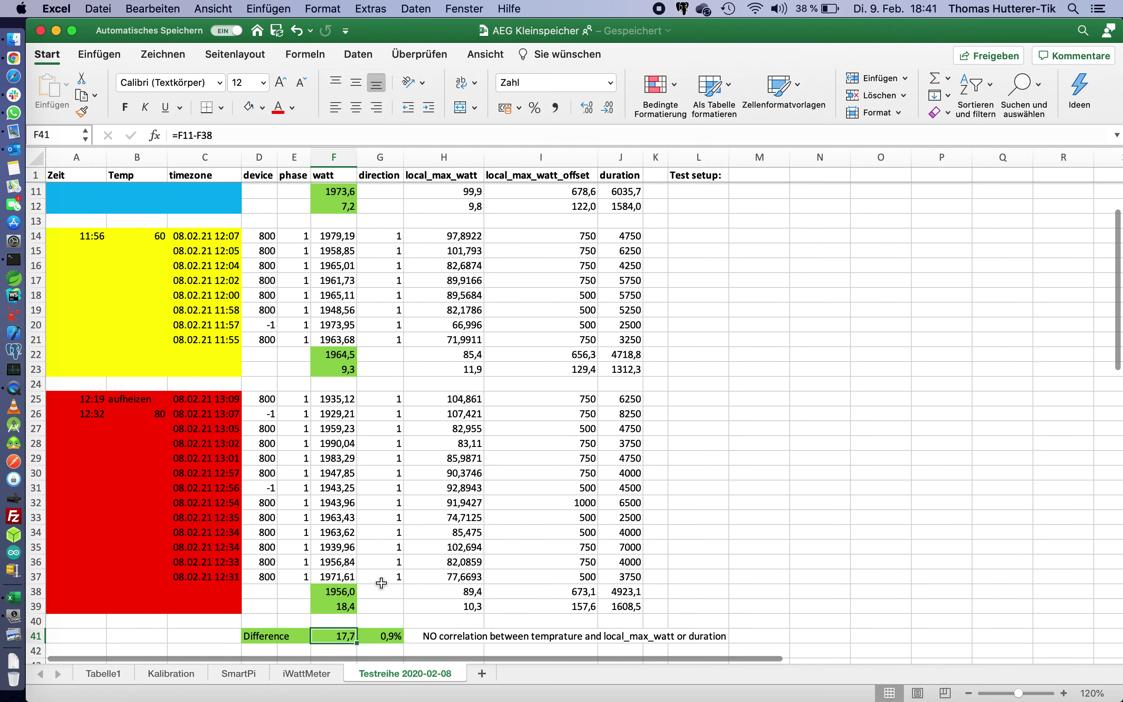
pyautogui.scroll(-4, 382, 583)
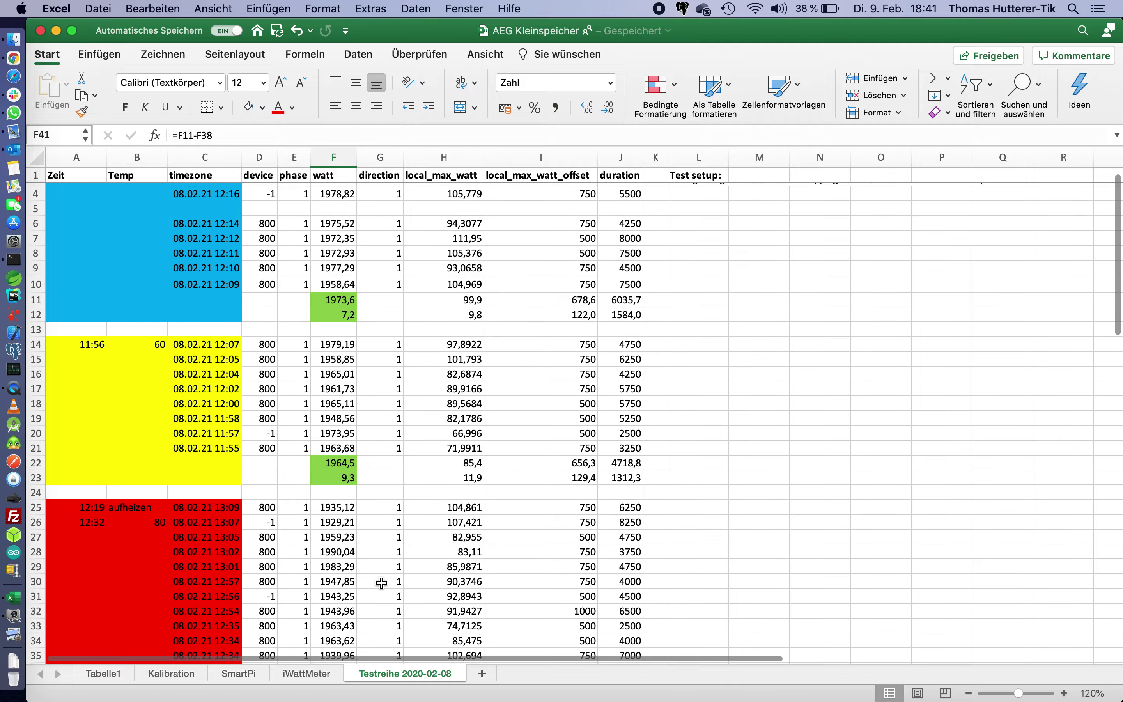
pyautogui.scroll(-3, 382, 583)
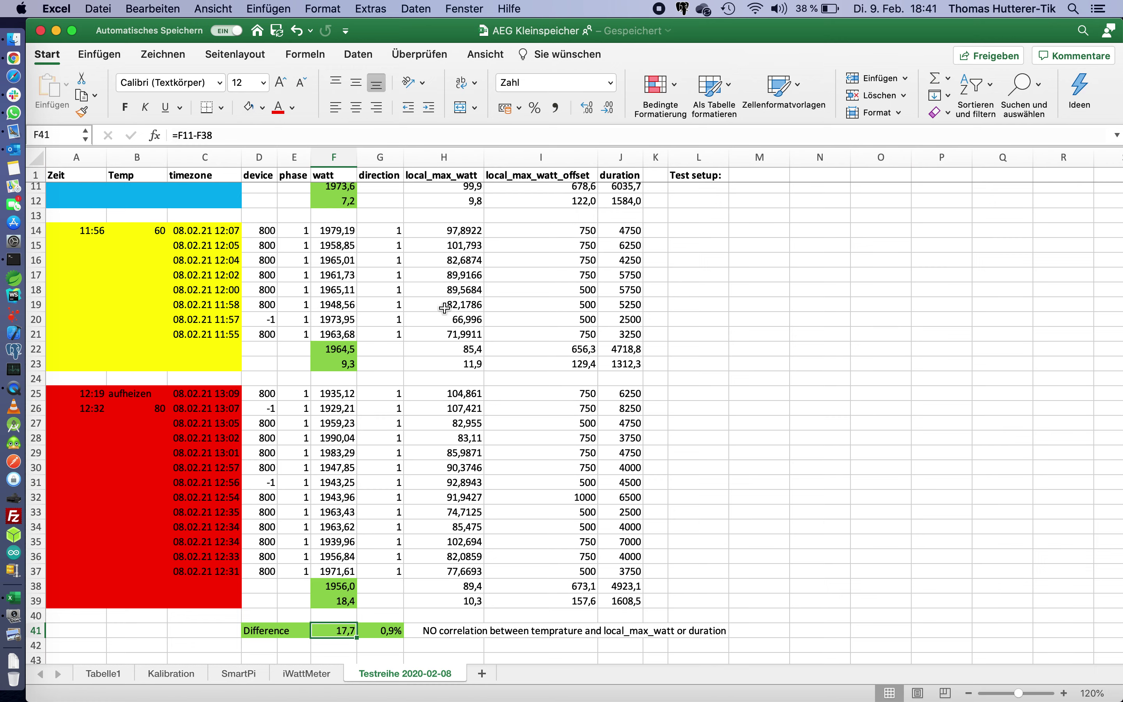
pyautogui.click(444, 175)
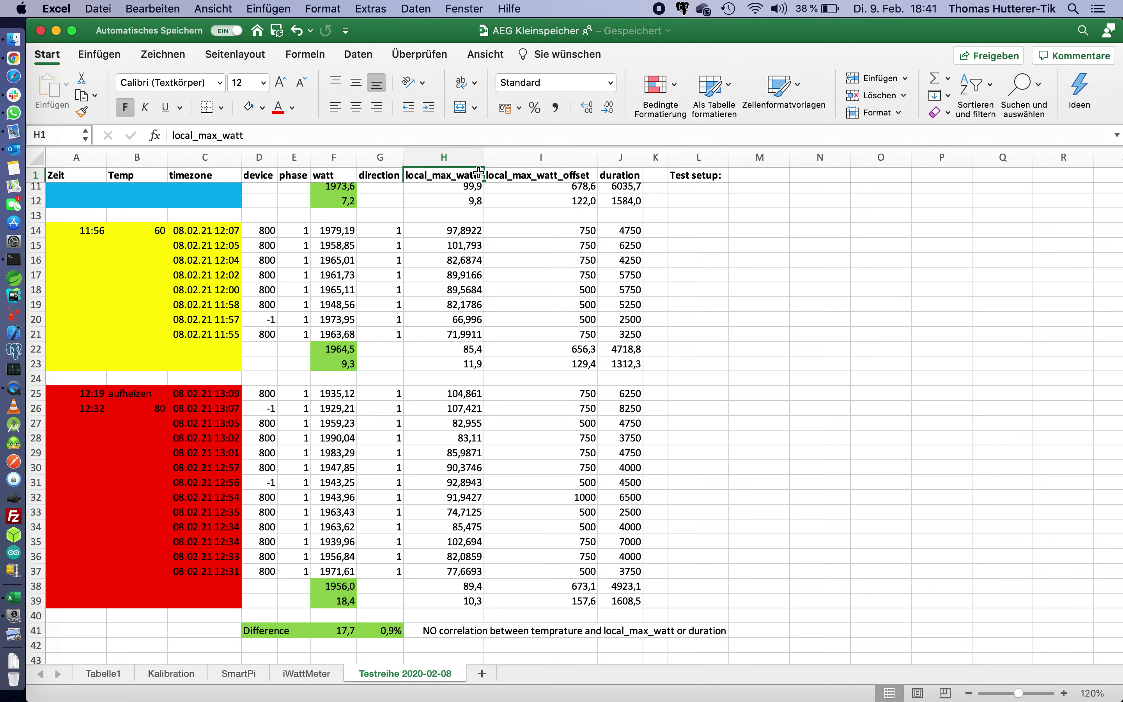
pyautogui.click(519, 174)
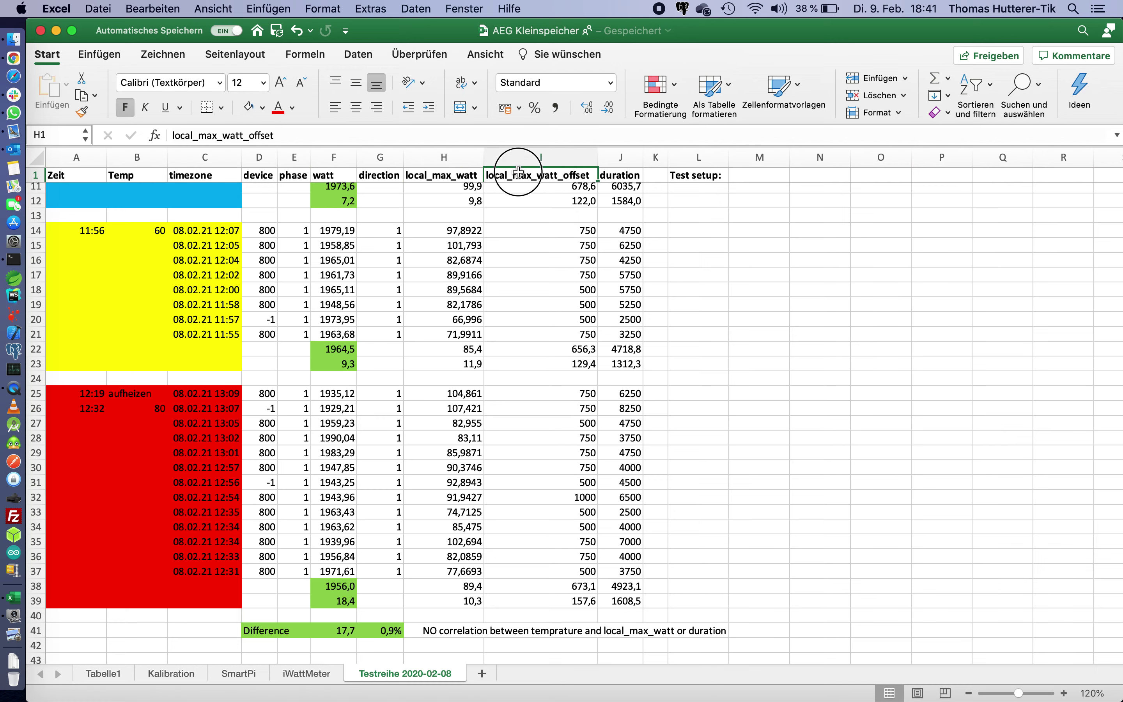
pyautogui.click(614, 175)
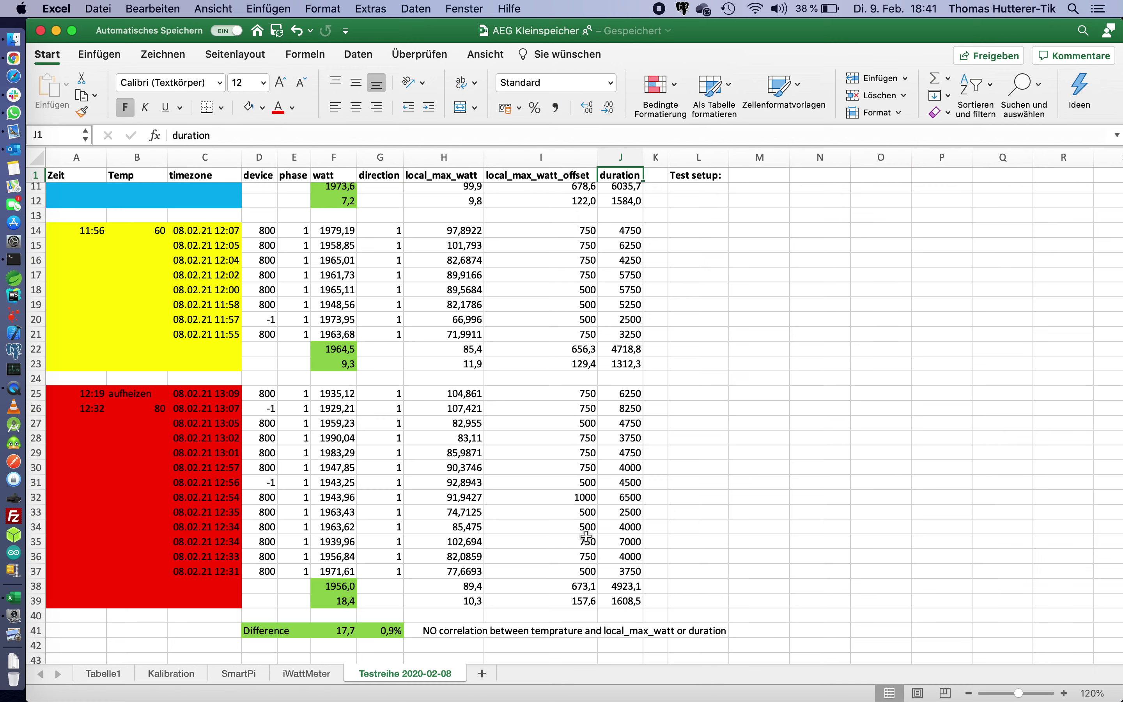
pyautogui.scroll(5, 578, 526)
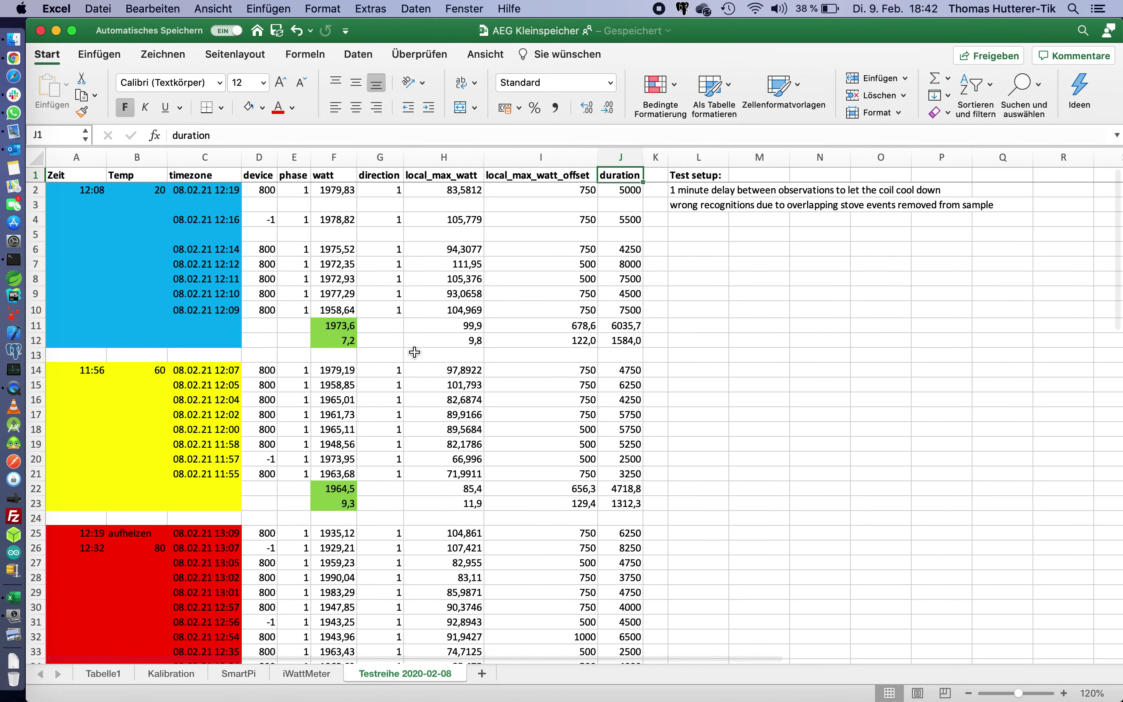
pyautogui.scroll(-4, 442, 526)
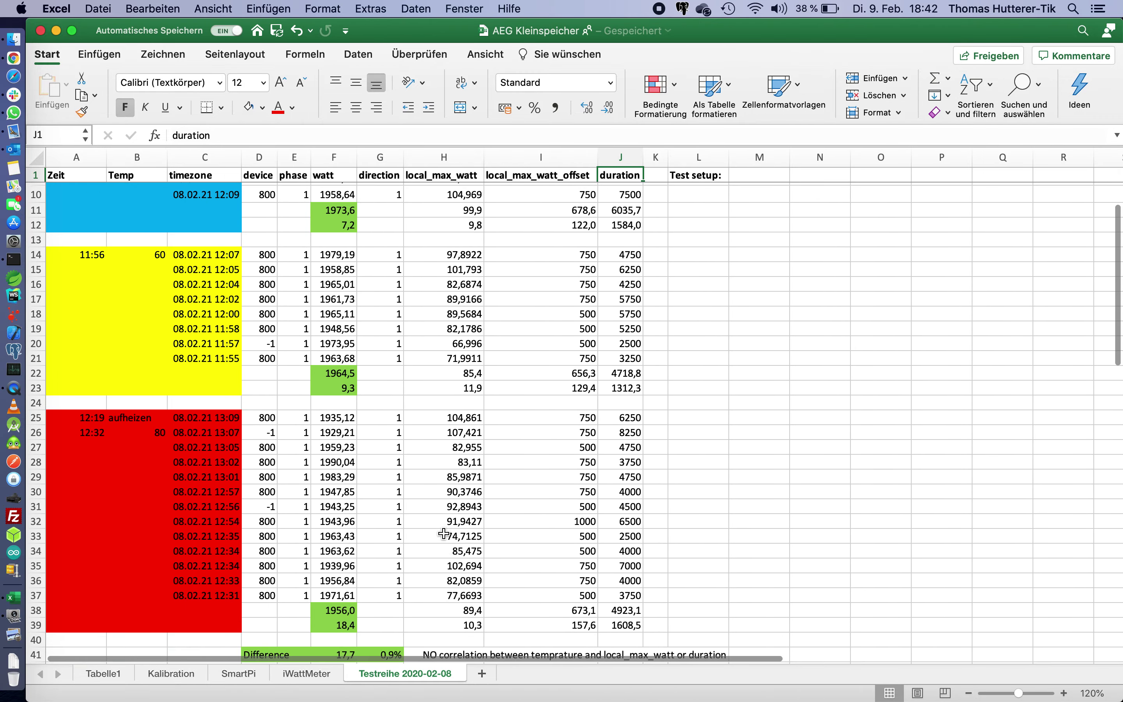
pyautogui.scroll(-2, 459, 618)
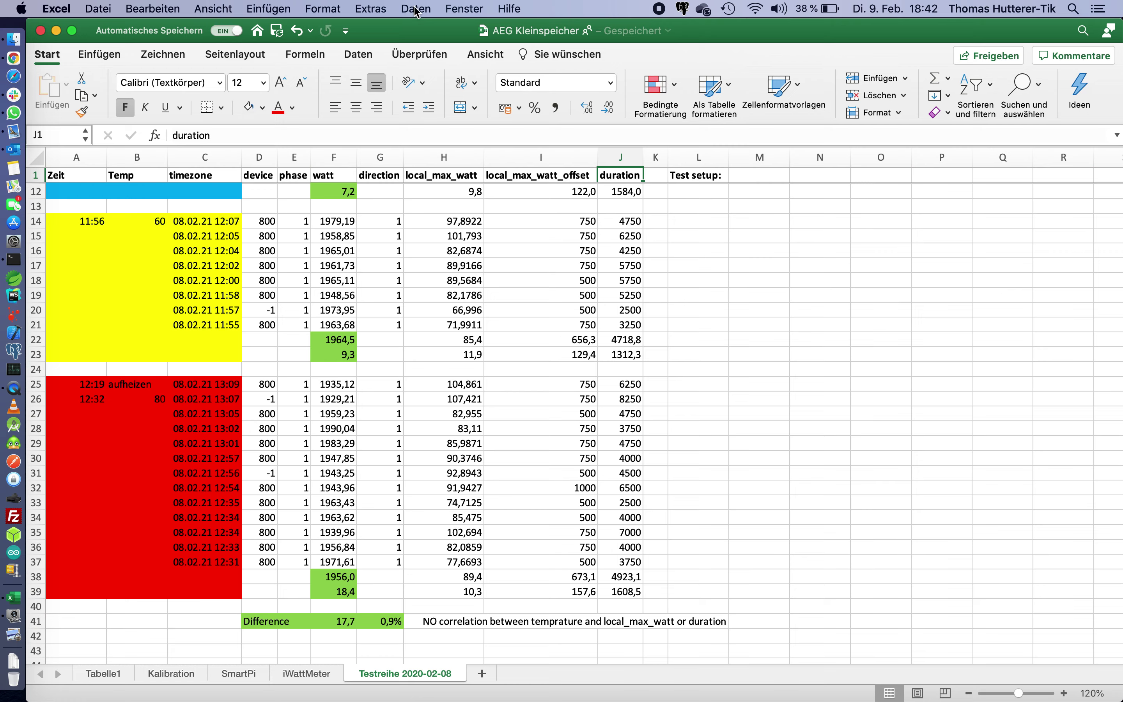
# Switch to the Austia Email EKH-S U 200 workbook and examine the temperature data and the watt P1, P2 and P3 charts.
pyautogui.click(455, 10)
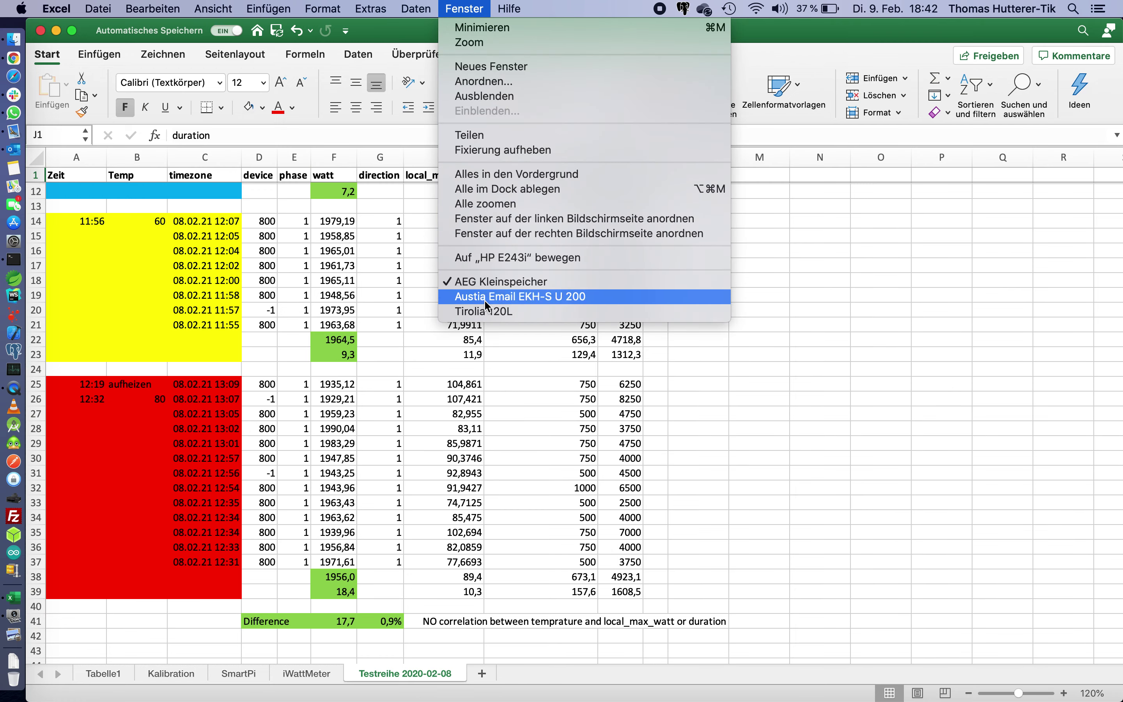
pyautogui.click(485, 302)
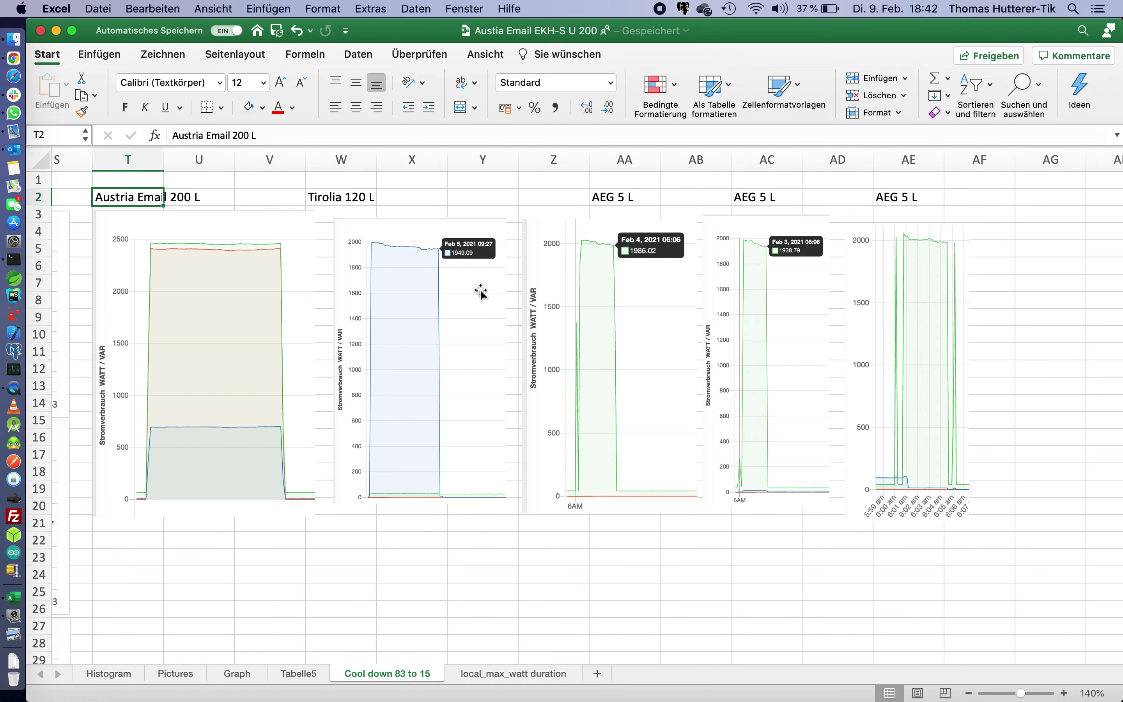
pyautogui.hscroll(-5, 481, 292)
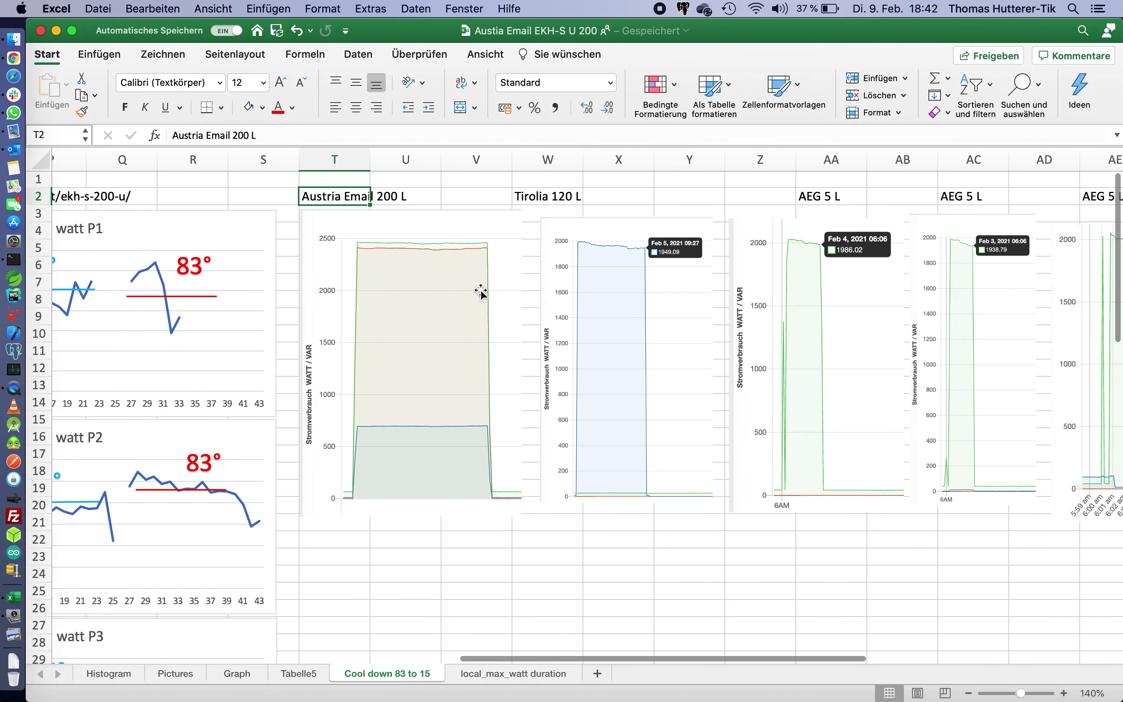
pyautogui.hscroll(-2, 482, 292)
pyautogui.hscroll(-4, 481, 292)
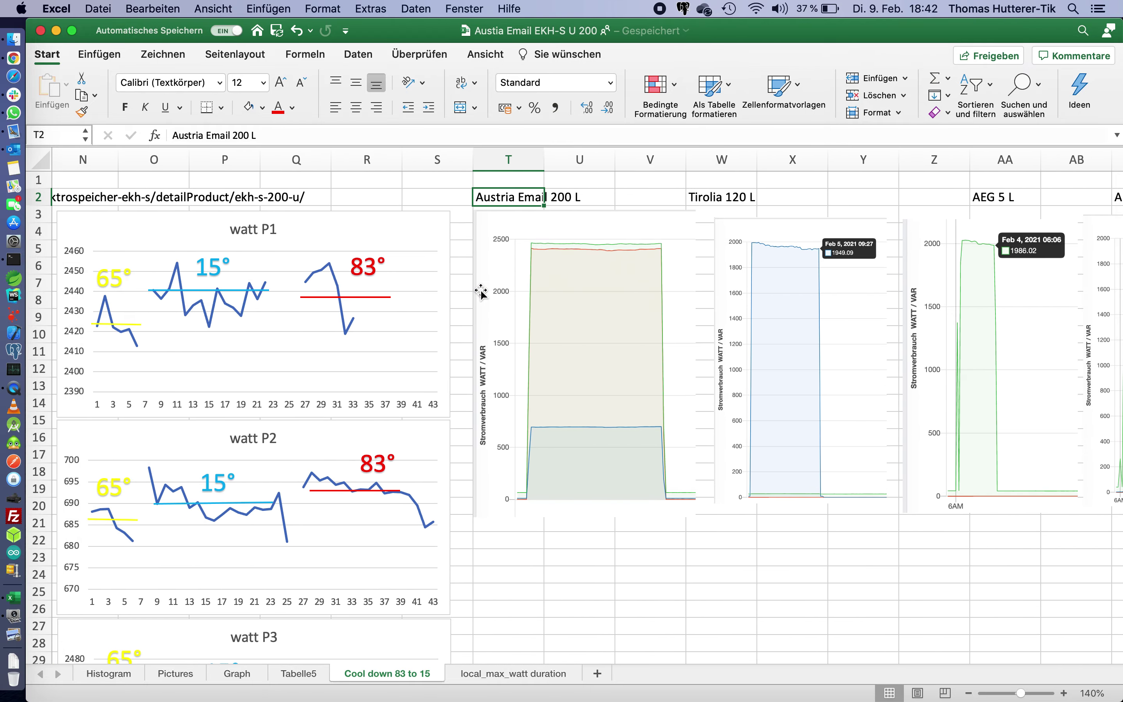
pyautogui.hscroll(-3, 481, 292)
pyautogui.hscroll(-10, 481, 292)
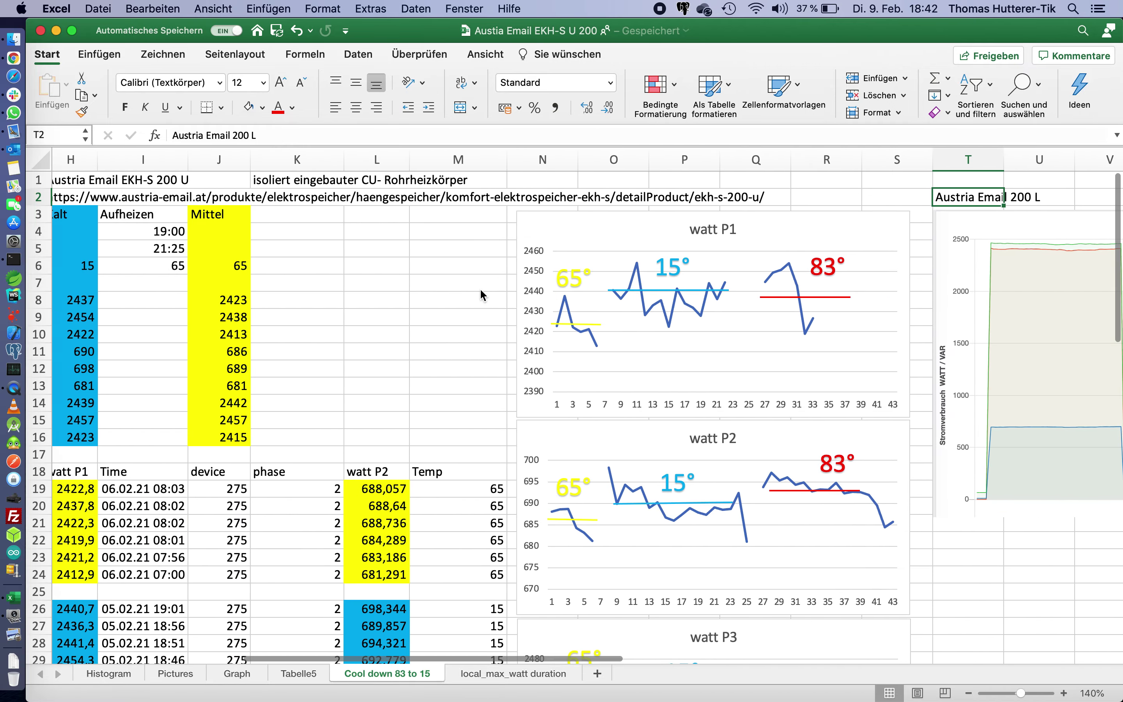
pyautogui.hscroll(-1, 481, 291)
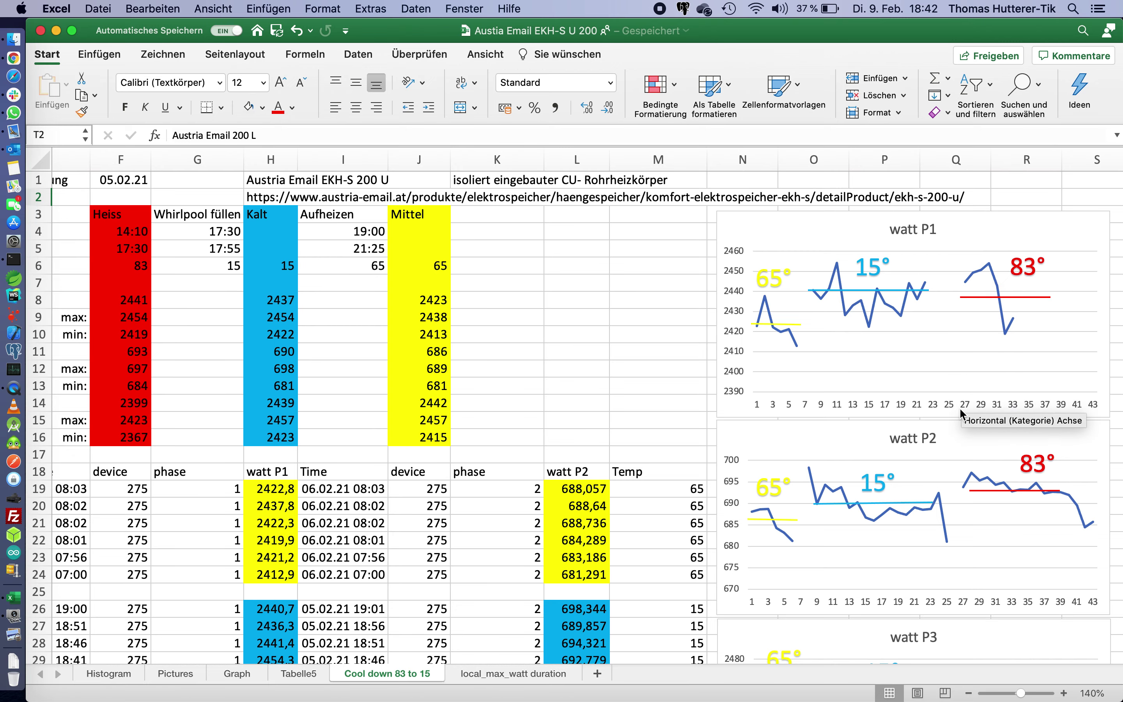
pyautogui.scroll(-2, 960, 413)
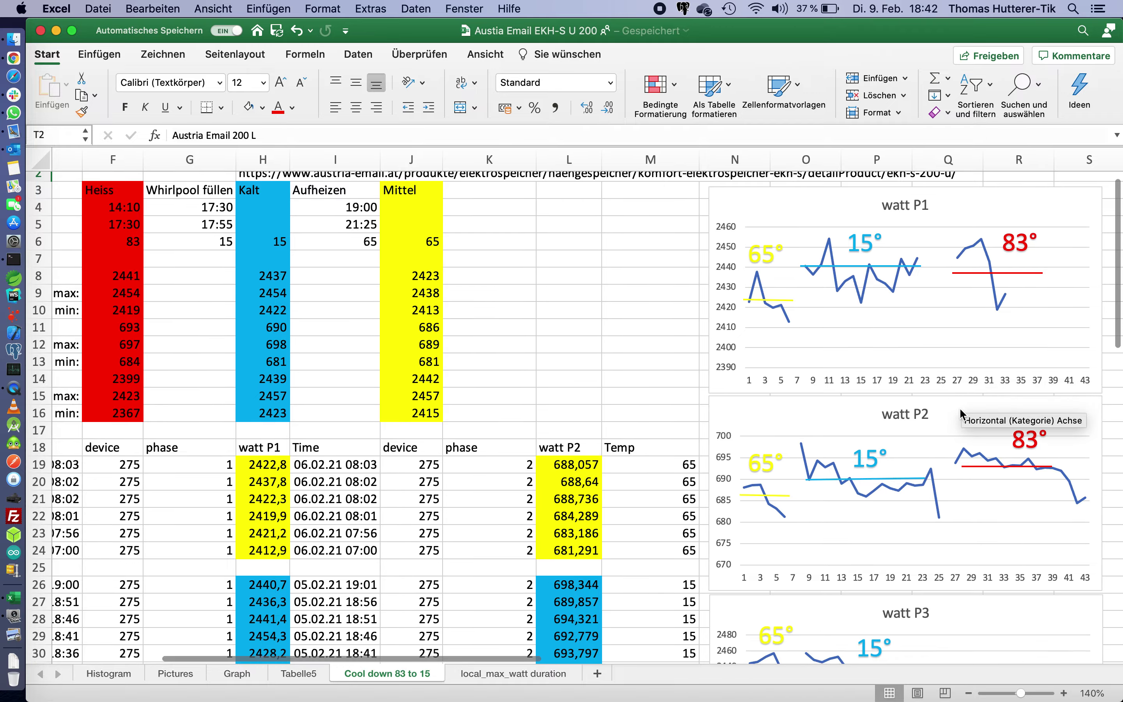
pyautogui.scroll(-5, 959, 409)
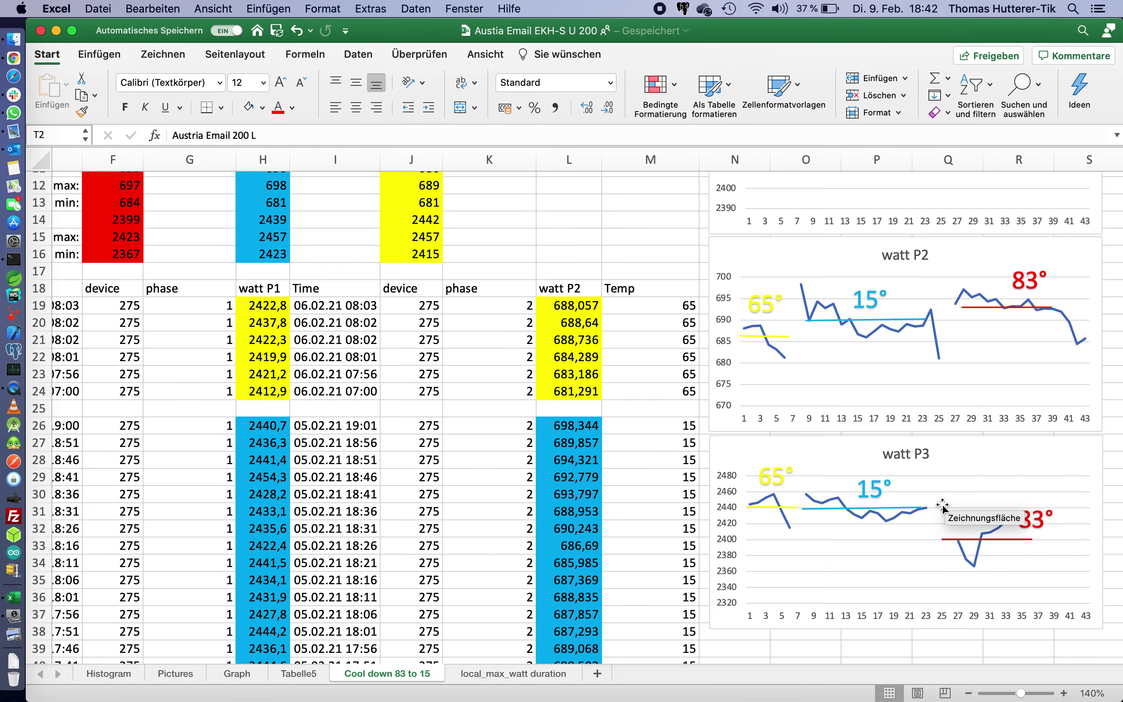
# Compare the power consumption curves of the Austria Email 200 L, Tirolia 120 L and AEG 5 L boilers.
pyautogui.scroll(5, 942, 506)
pyautogui.hscroll(10, 943, 508)
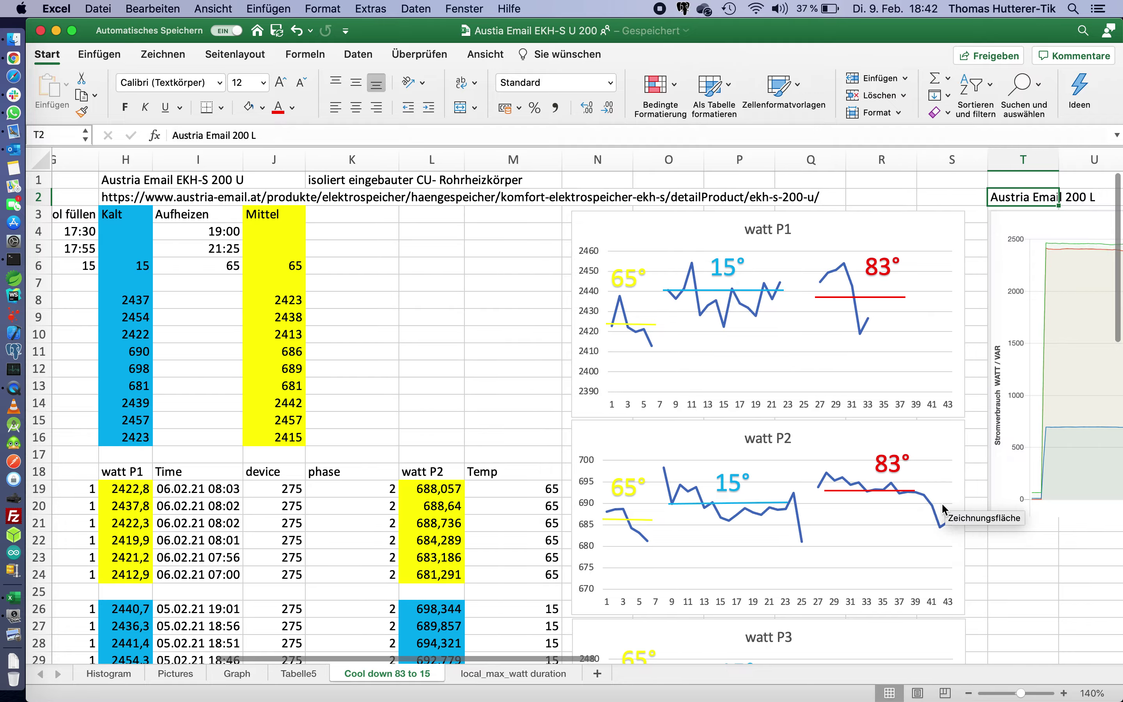
pyautogui.hscroll(10, 942, 502)
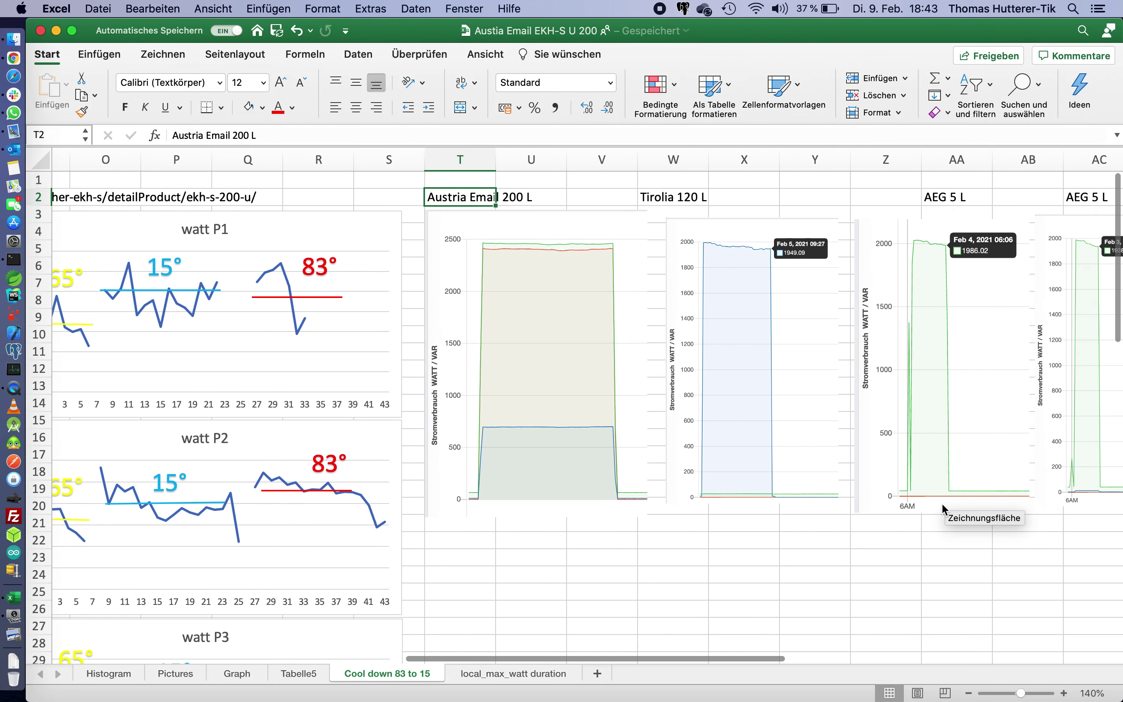
pyautogui.hscroll(3, 942, 503)
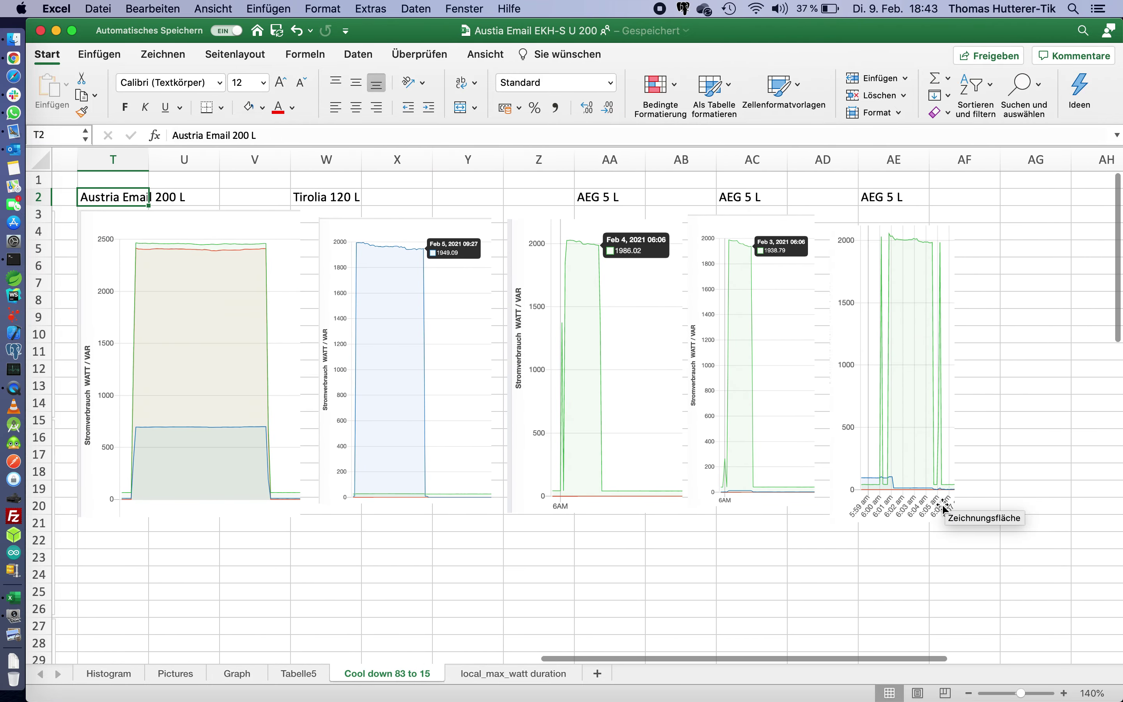